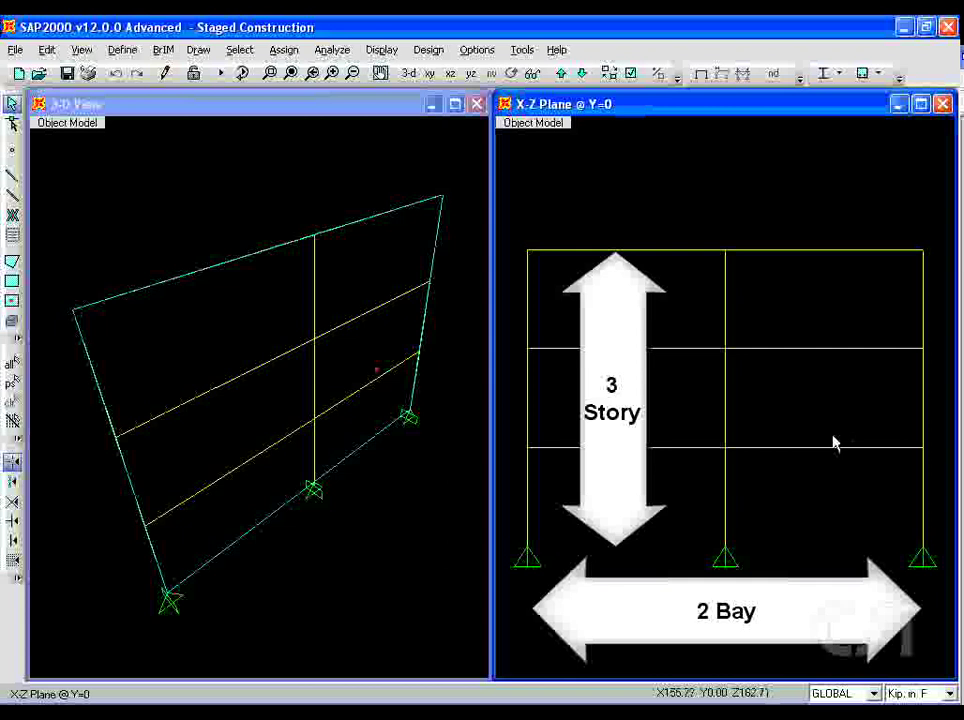
- Delete the middle base support and the first-story column above it in the X-Z view
drag(781, 515, 720, 565)
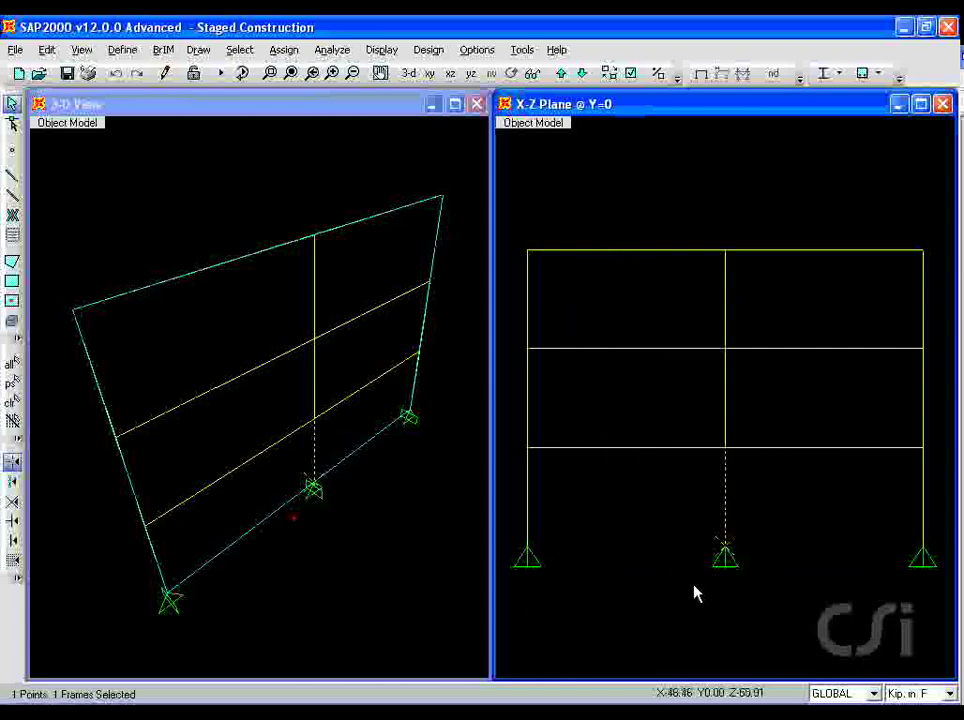
click(47, 49)
click(77, 181)
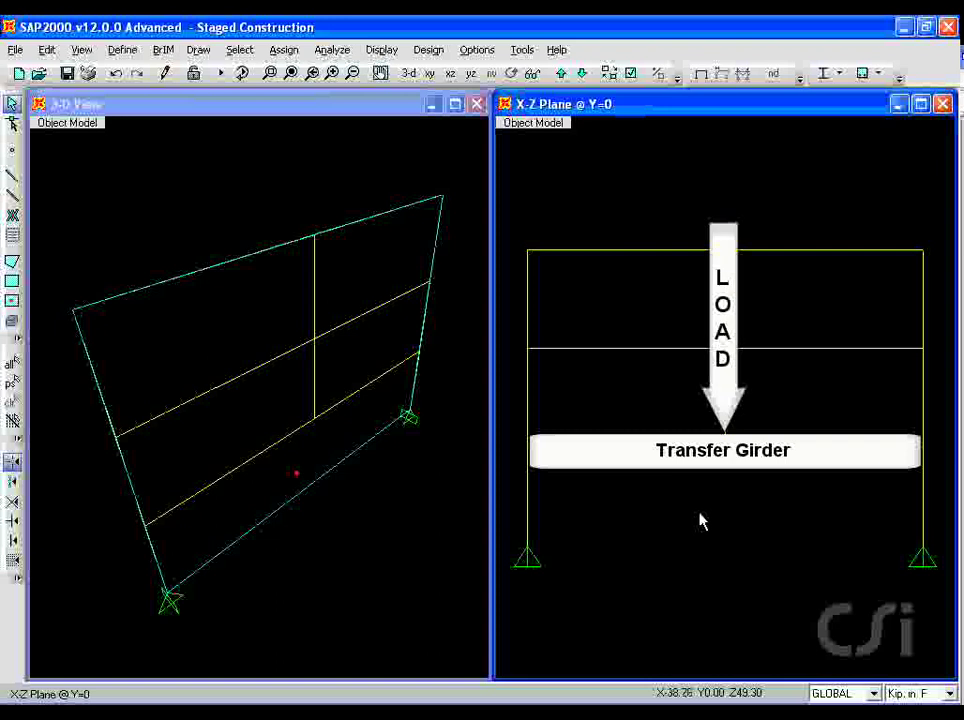
- Select the two first-story columns and the two bottom beams
click(923, 514)
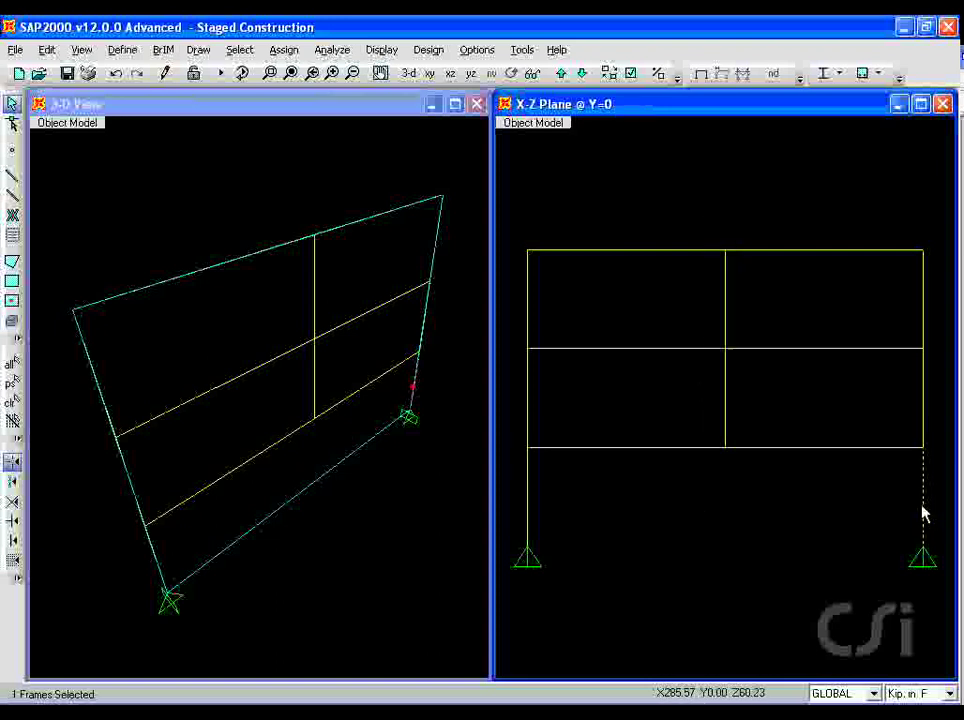
click(528, 500)
click(650, 447)
click(780, 448)
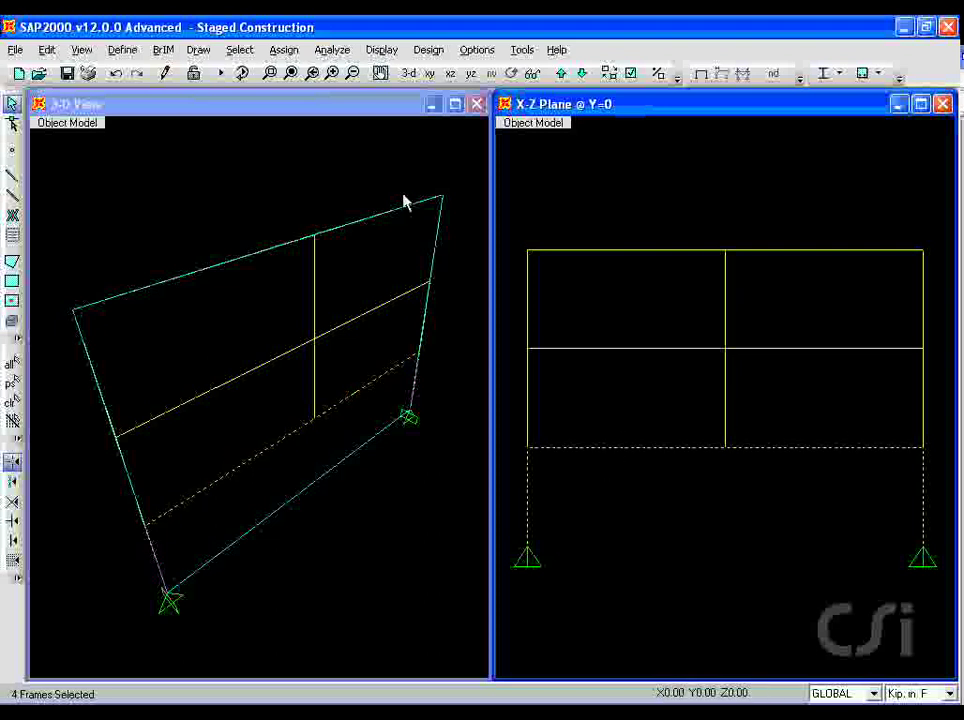
- Create a new group named STORY1 and assign the selected frames to it
click(284, 49)
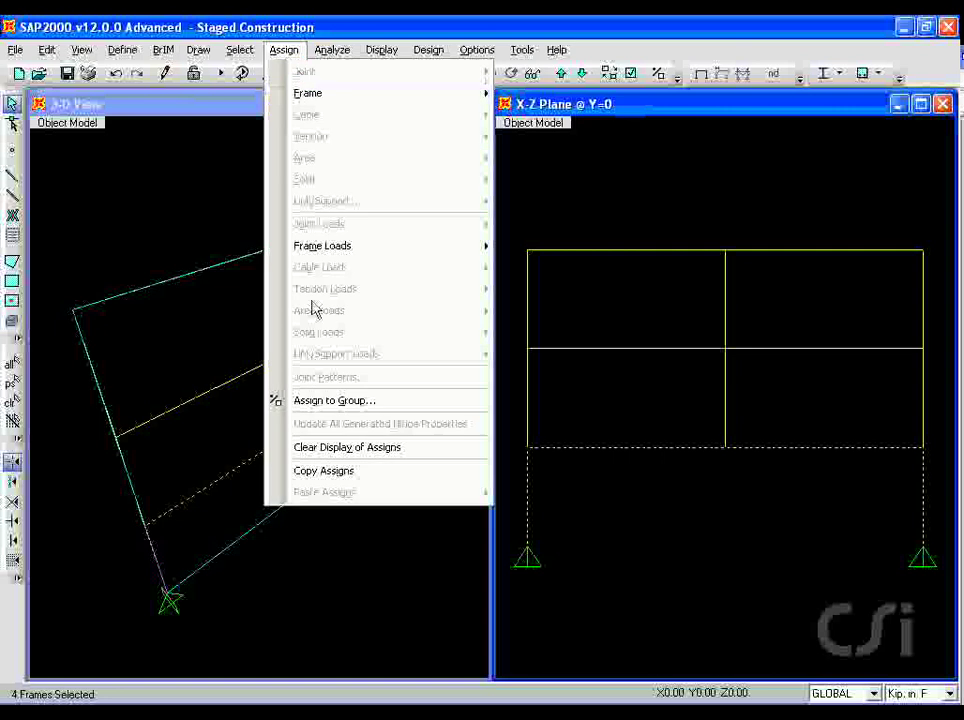
click(402, 401)
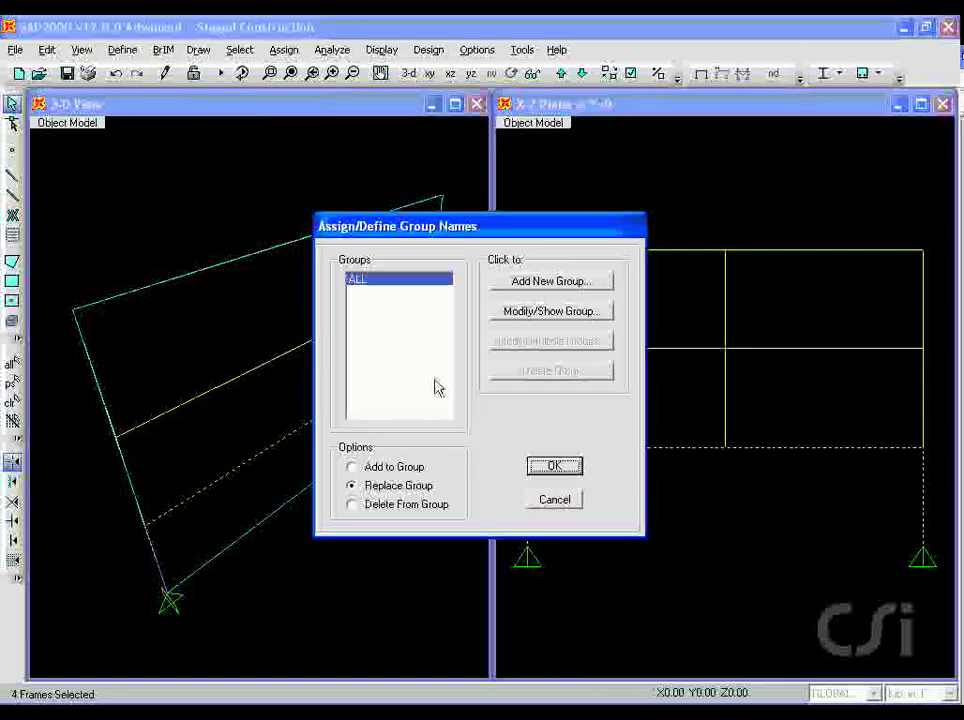
click(549, 284)
double_click(548, 243)
text(STORY1)
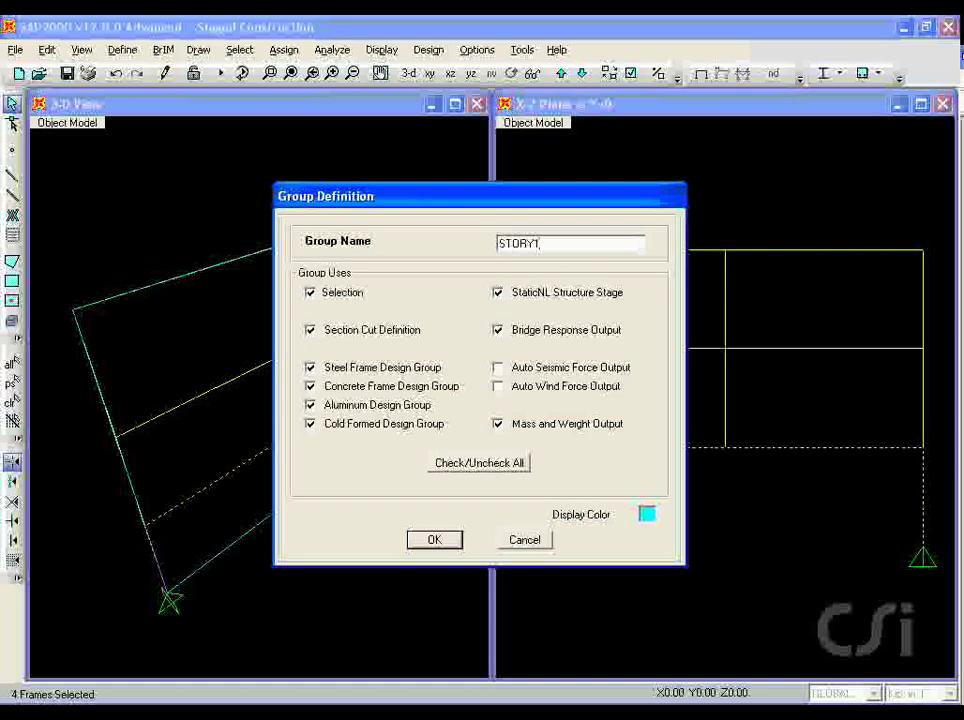
click(434, 540)
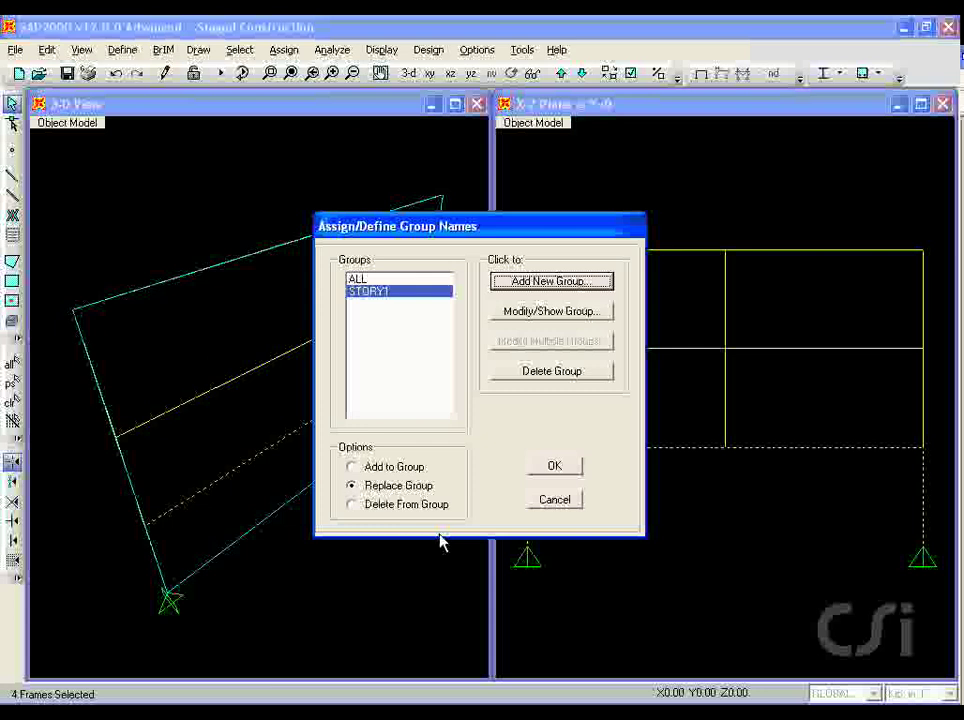
click(555, 468)
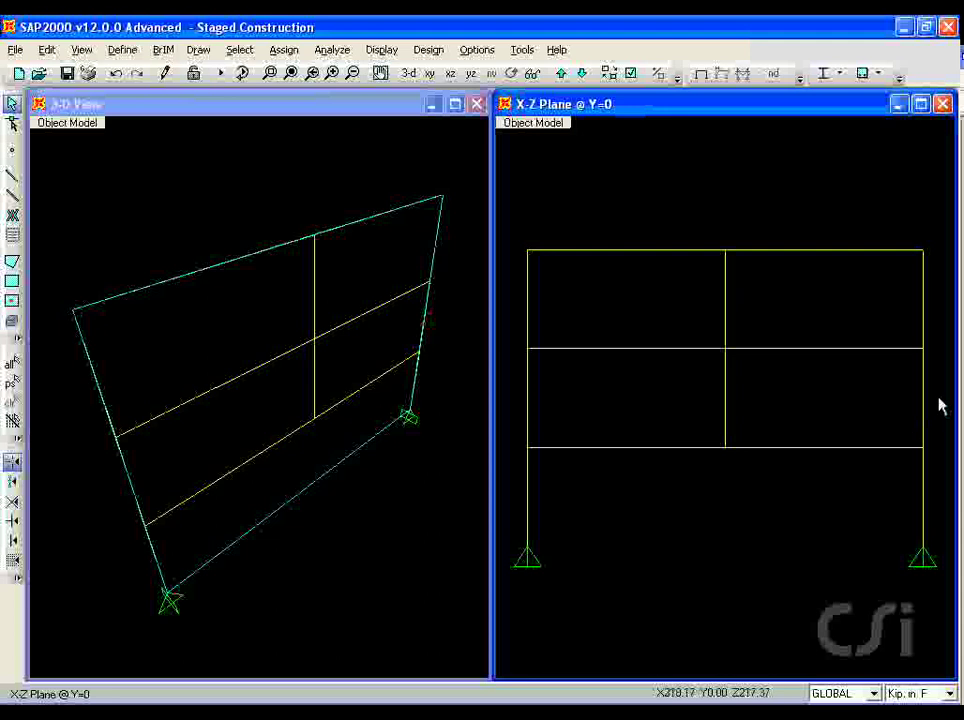
- Select the second-story columns plus the left and right second-story beams
drag(939, 401, 518, 400)
drag(820, 340, 796, 378)
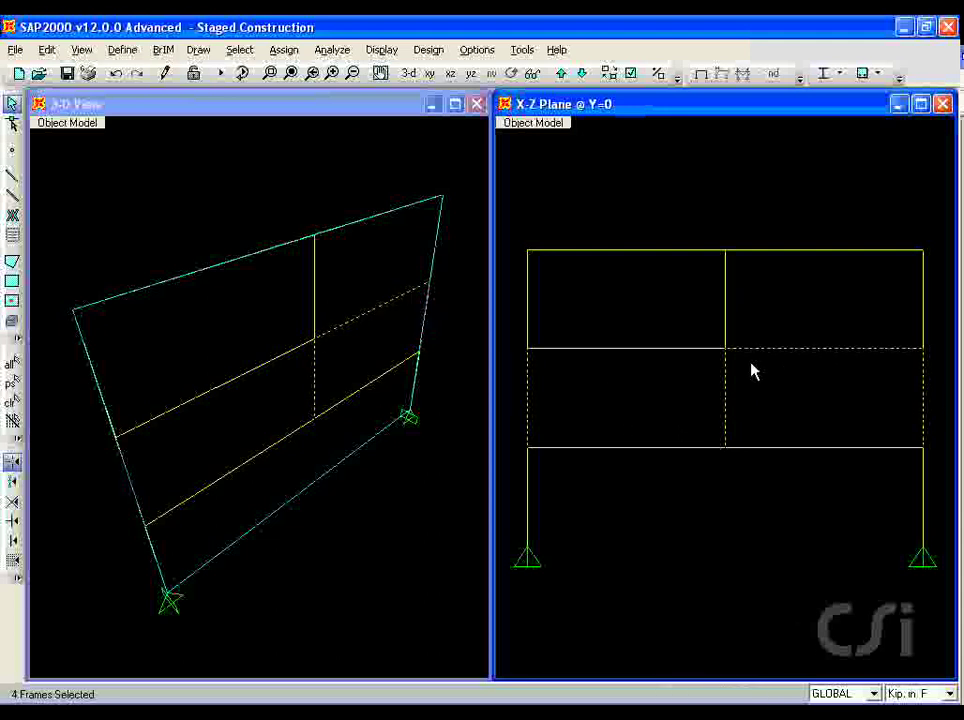
click(641, 349)
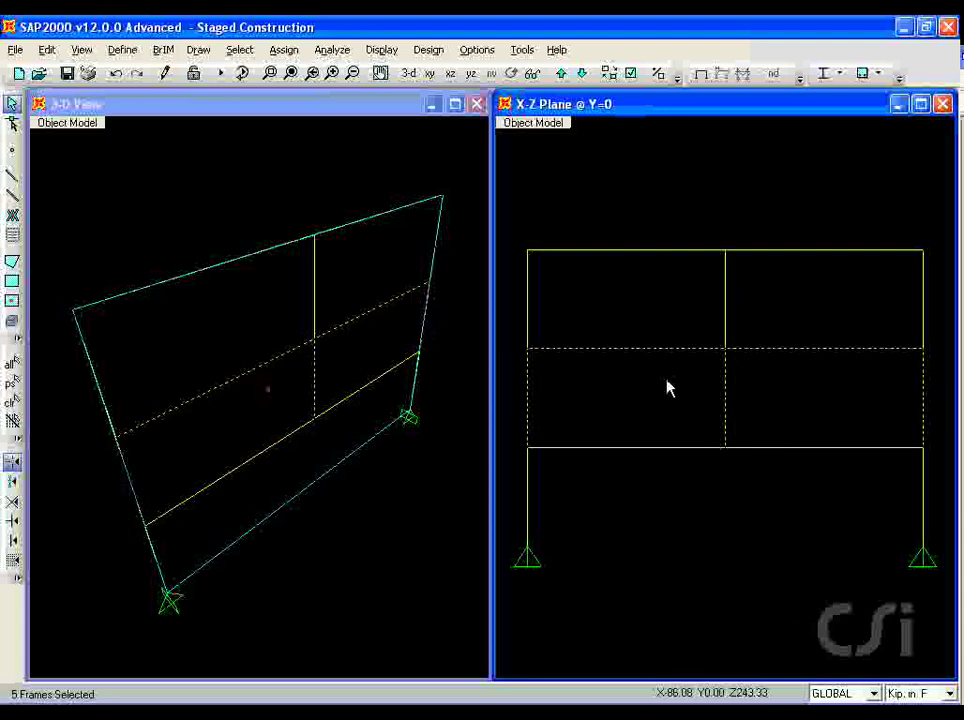
- Create a new group named STORY2 and assign the selected frames to it
click(288, 52)
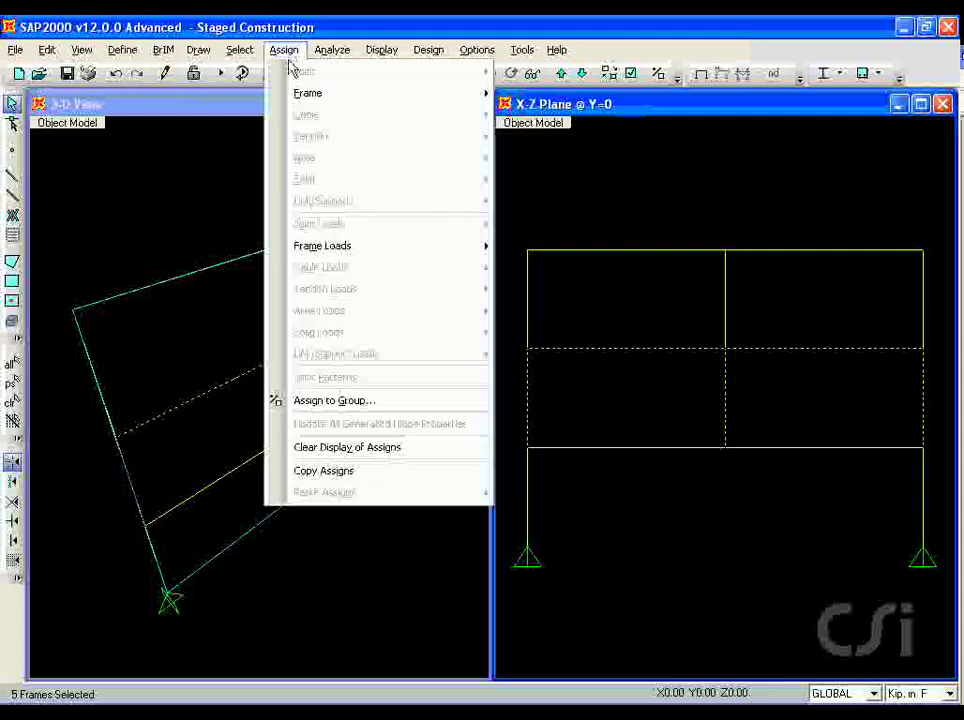
click(400, 402)
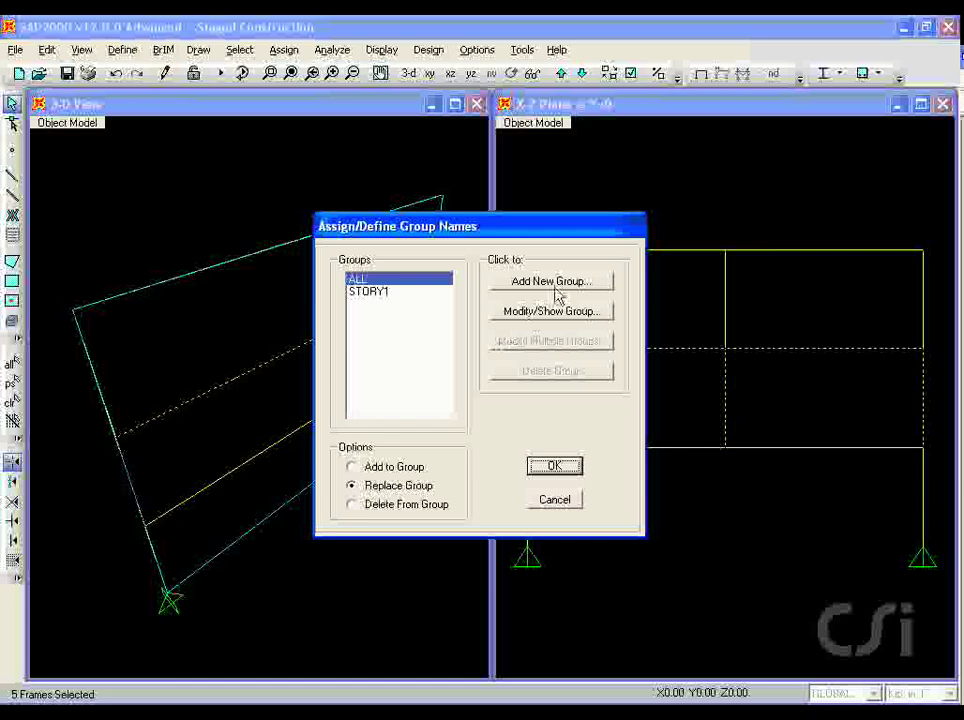
click(553, 282)
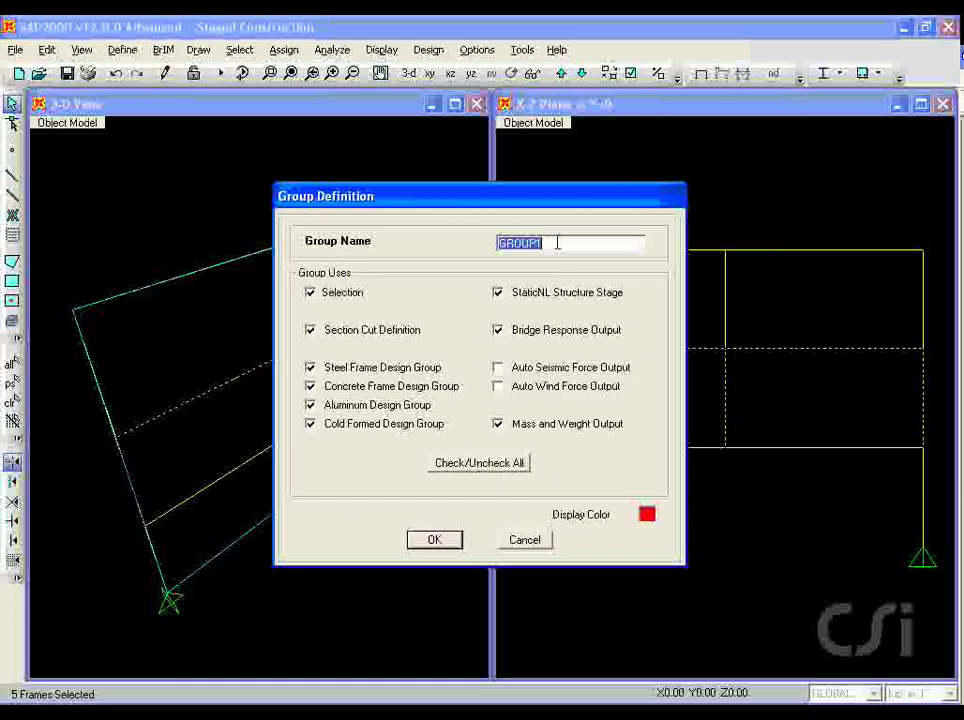
text(STORY2)
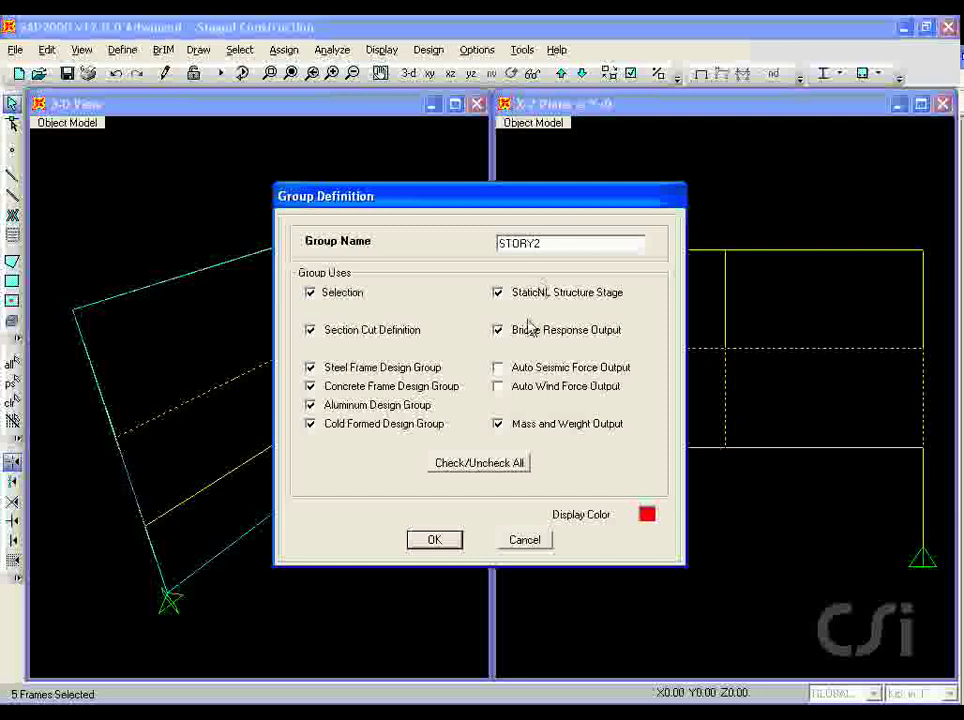
click(436, 540)
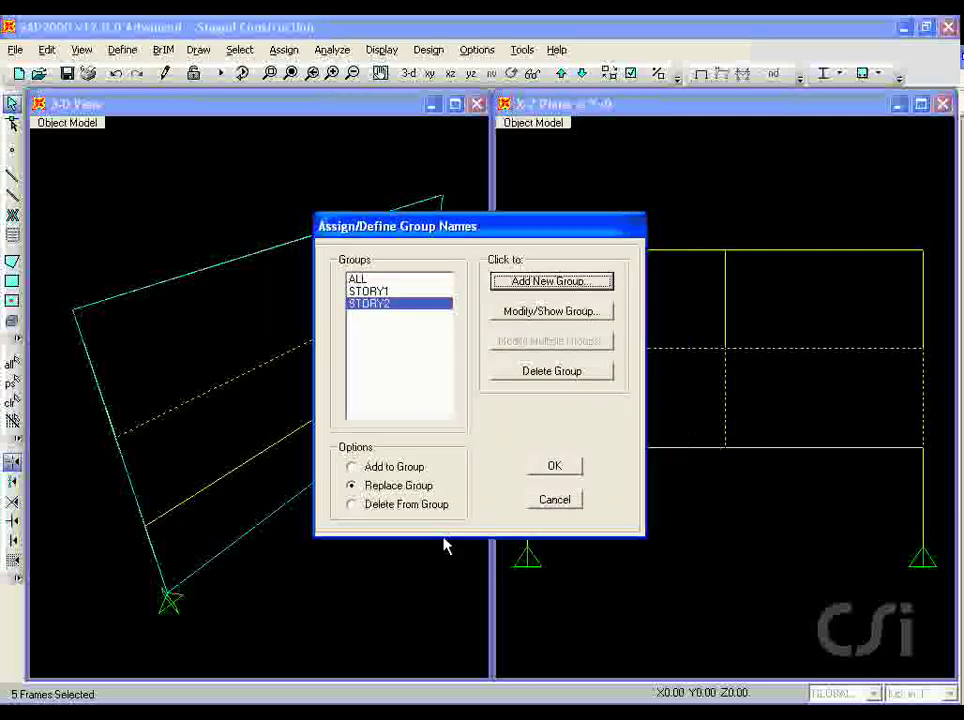
click(553, 469)
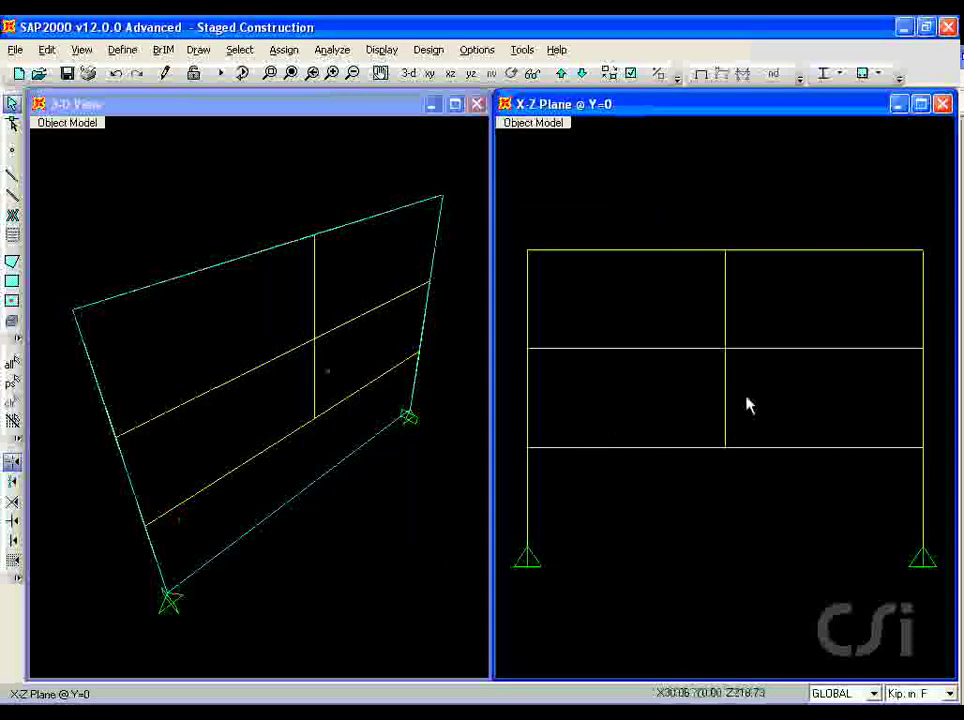
- Select the third-story columns plus the top-left and top-right roof beams
drag(933, 287, 529, 318)
drag(663, 222, 635, 276)
drag(811, 237, 727, 275)
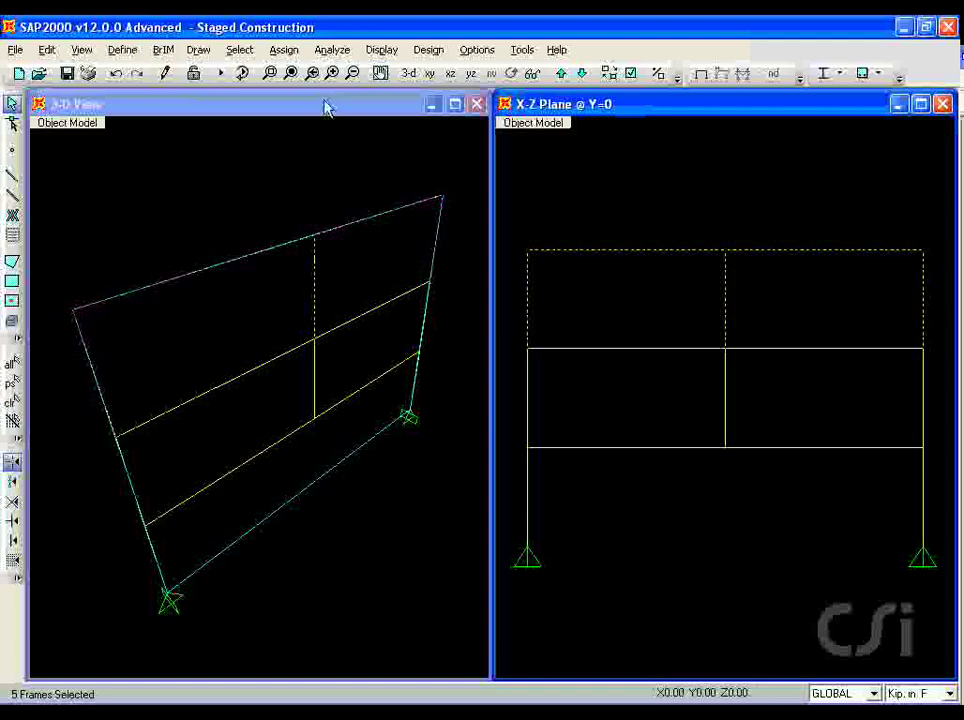
- Create a new group named STORY3 and assign the selected frames to it
click(283, 50)
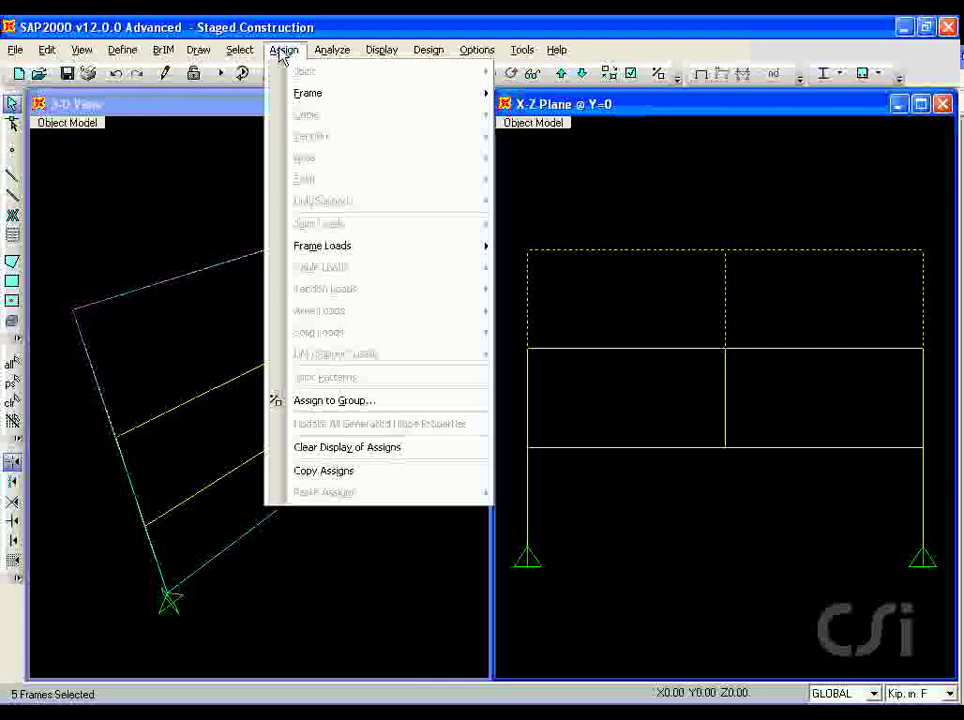
click(366, 401)
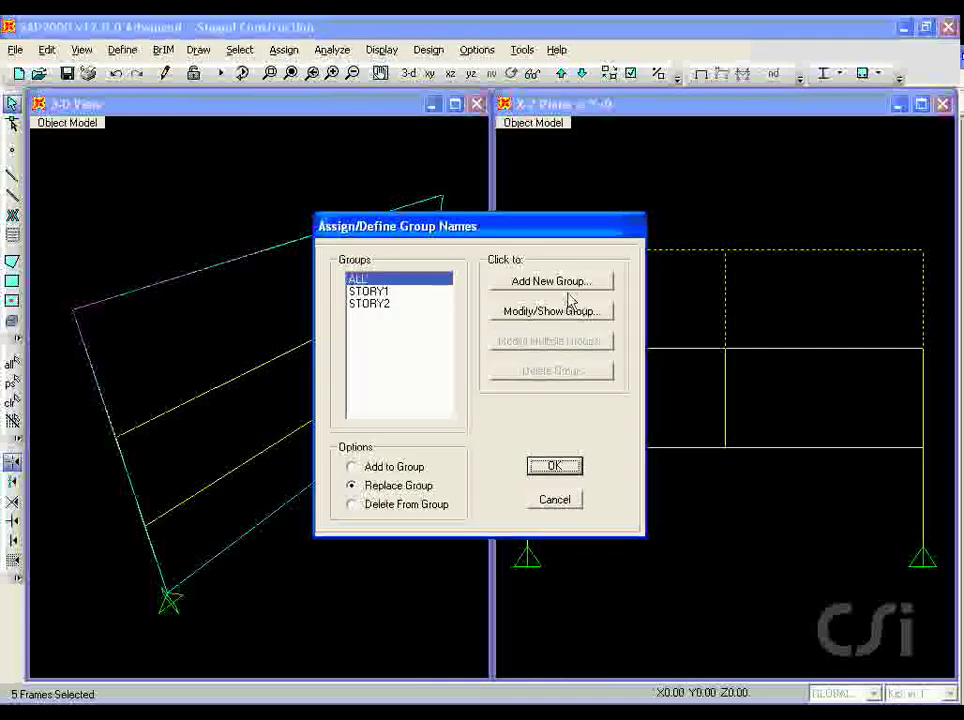
click(575, 285)
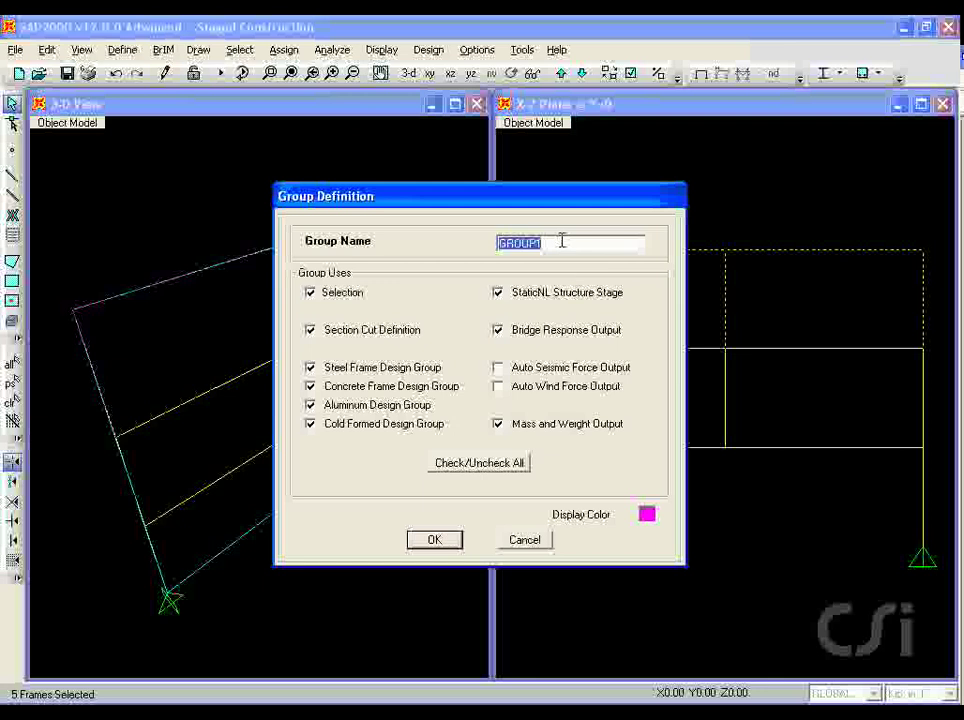
text(STORY3)
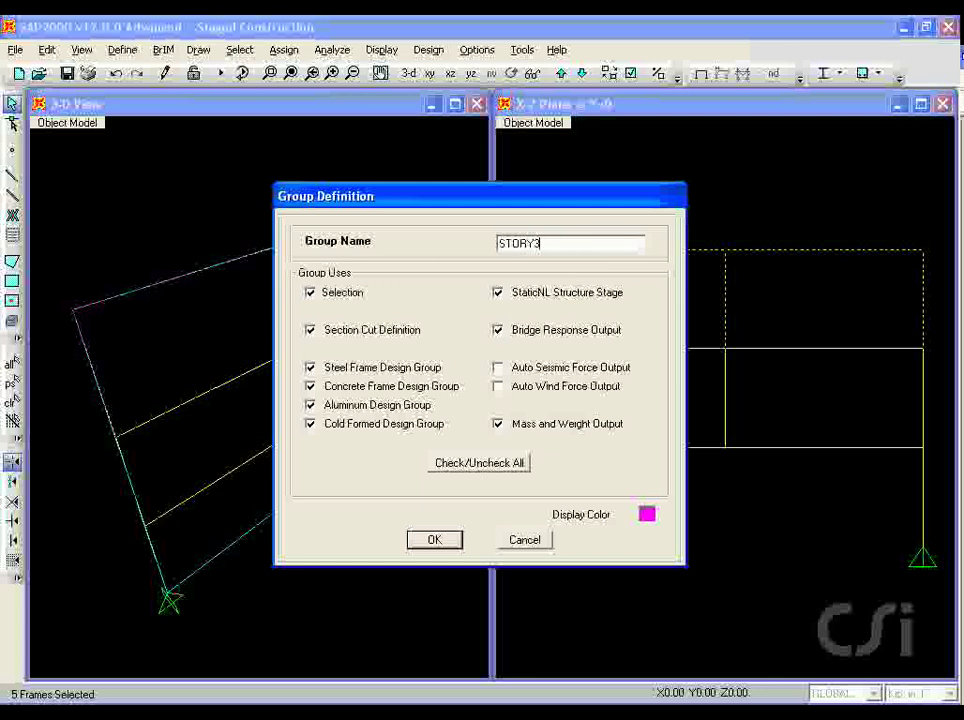
click(435, 541)
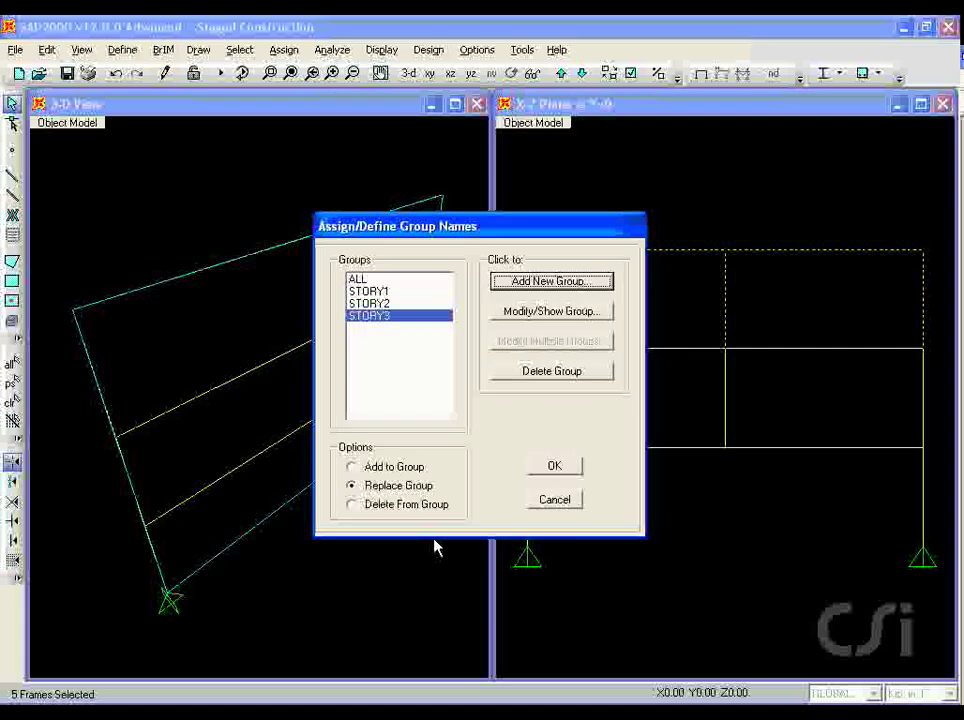
click(556, 470)
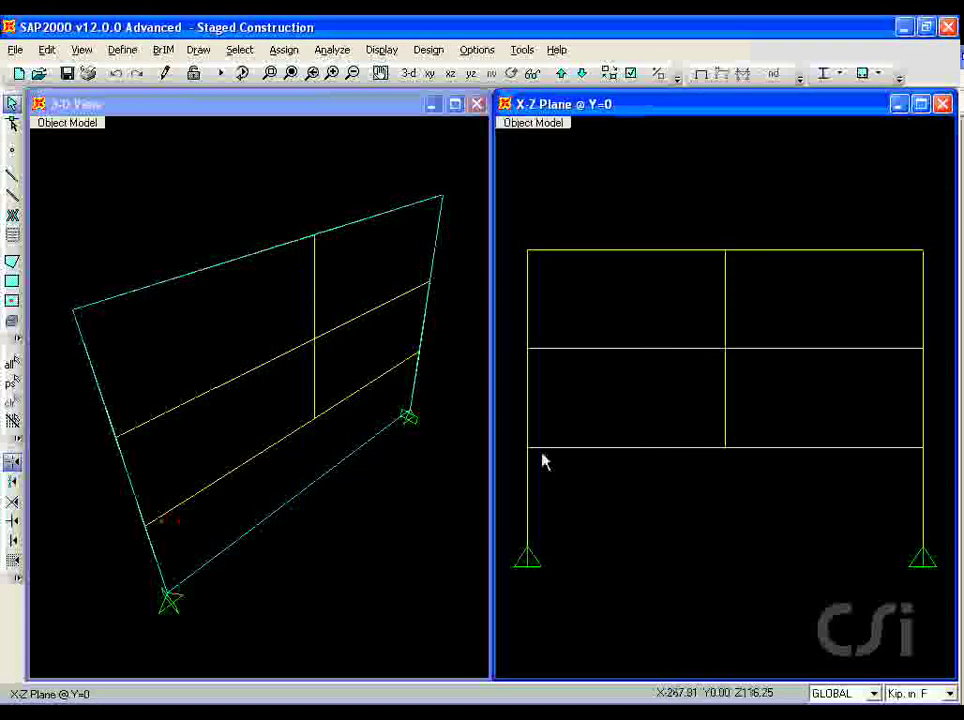
click(122, 49)
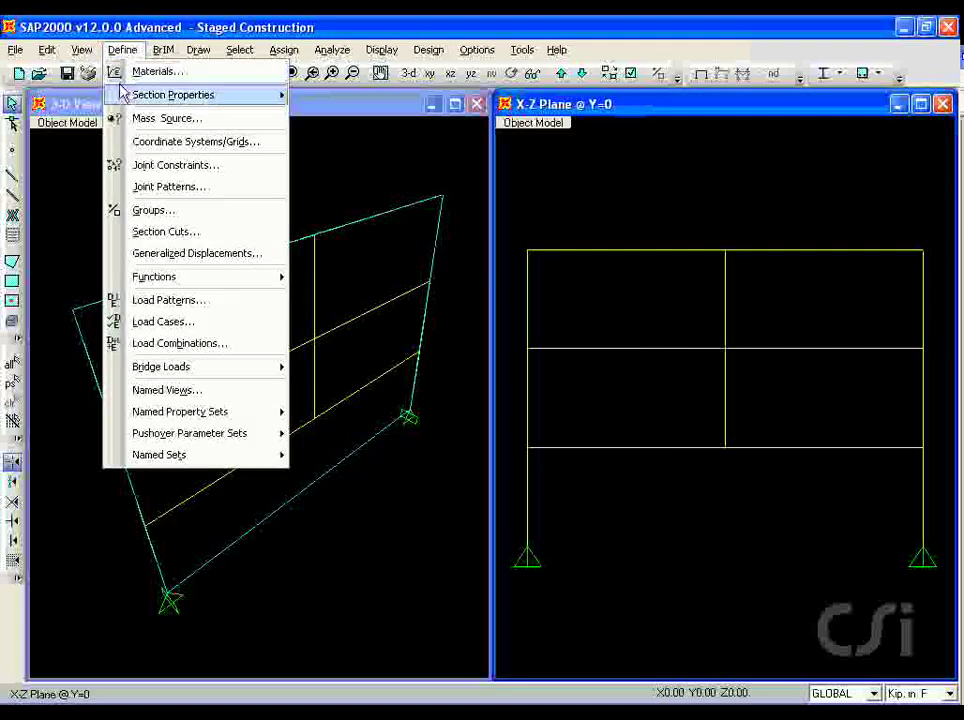
click(120, 300)
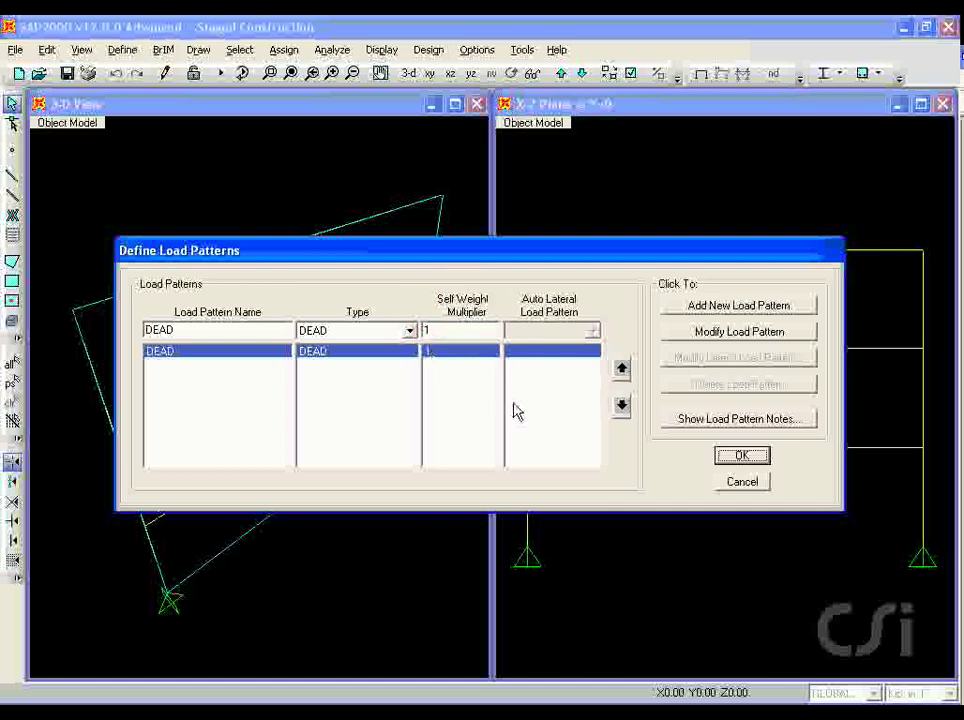
click(740, 456)
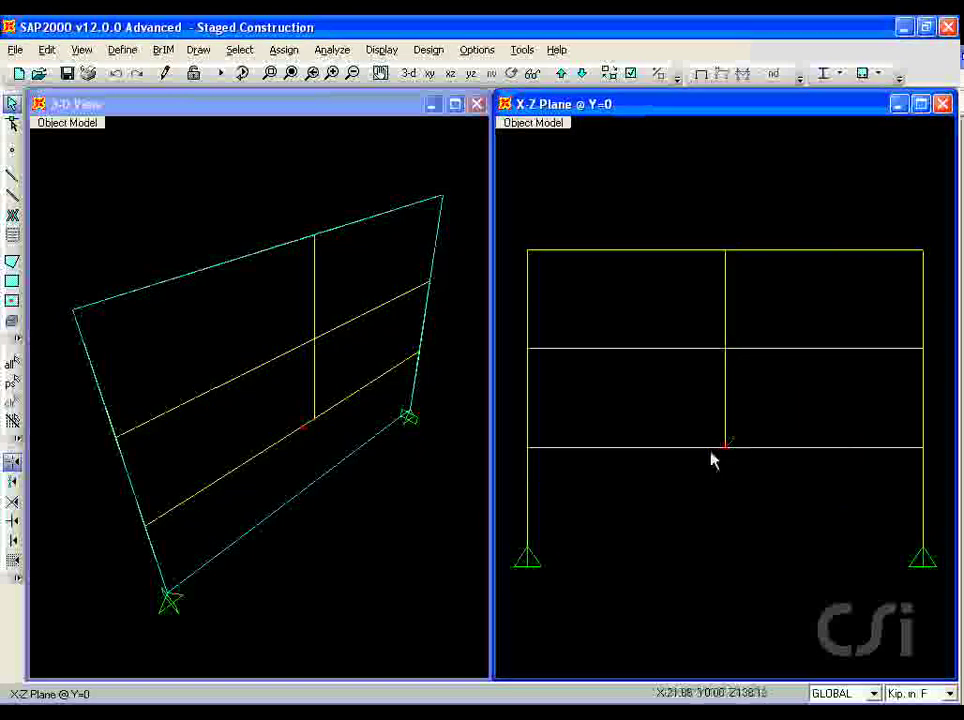
- Delete the MODAL load case in the Load Cases dialog, leaving only DEAD
click(123, 51)
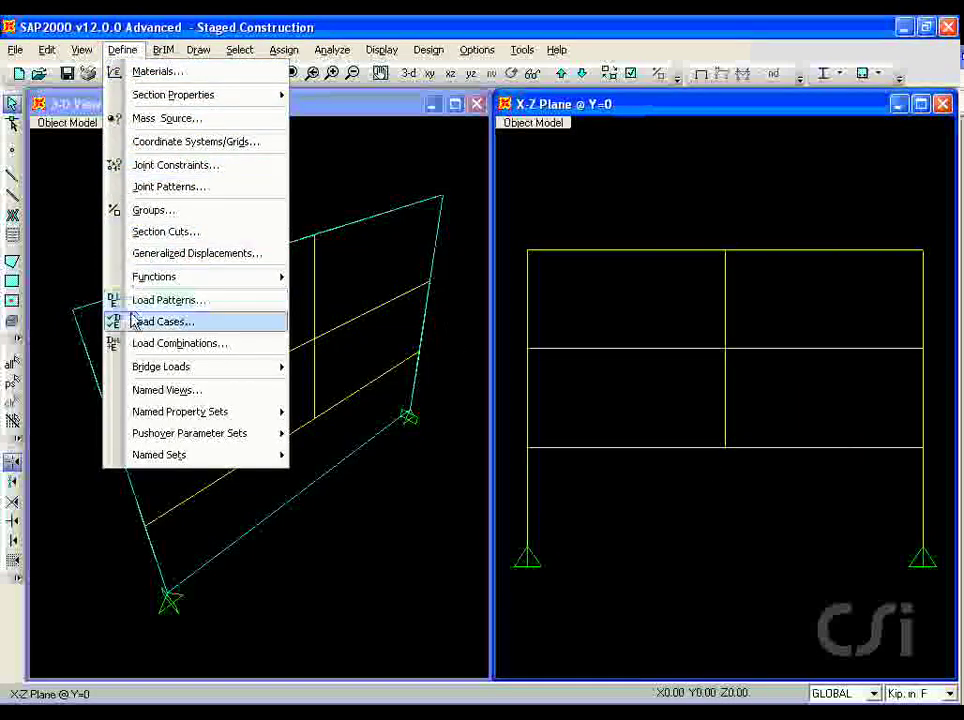
click(178, 322)
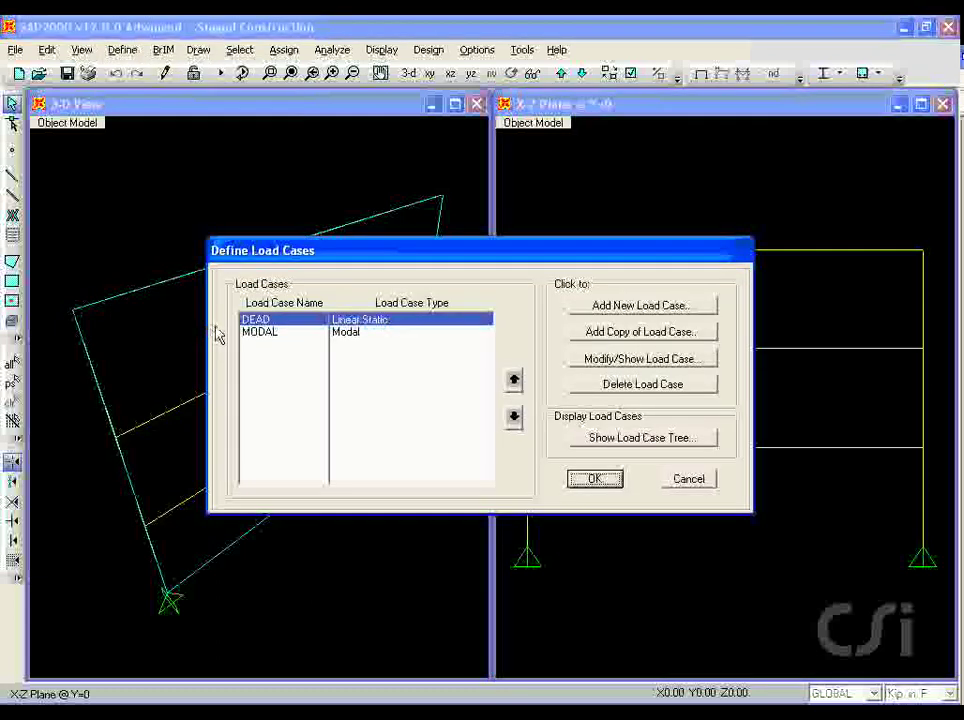
click(252, 333)
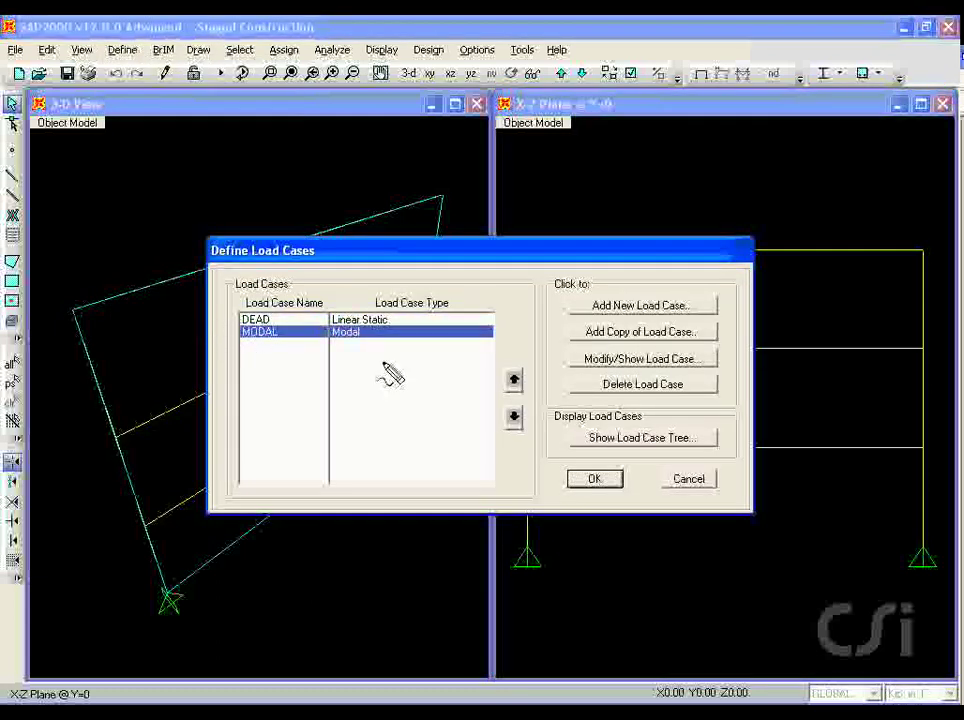
click(640, 388)
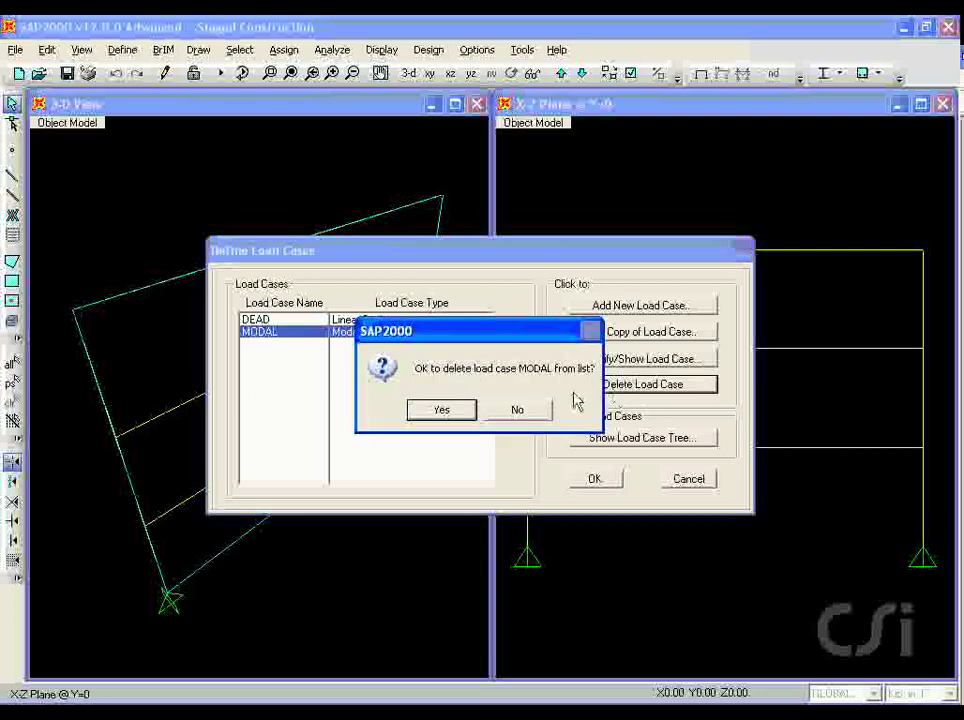
click(441, 411)
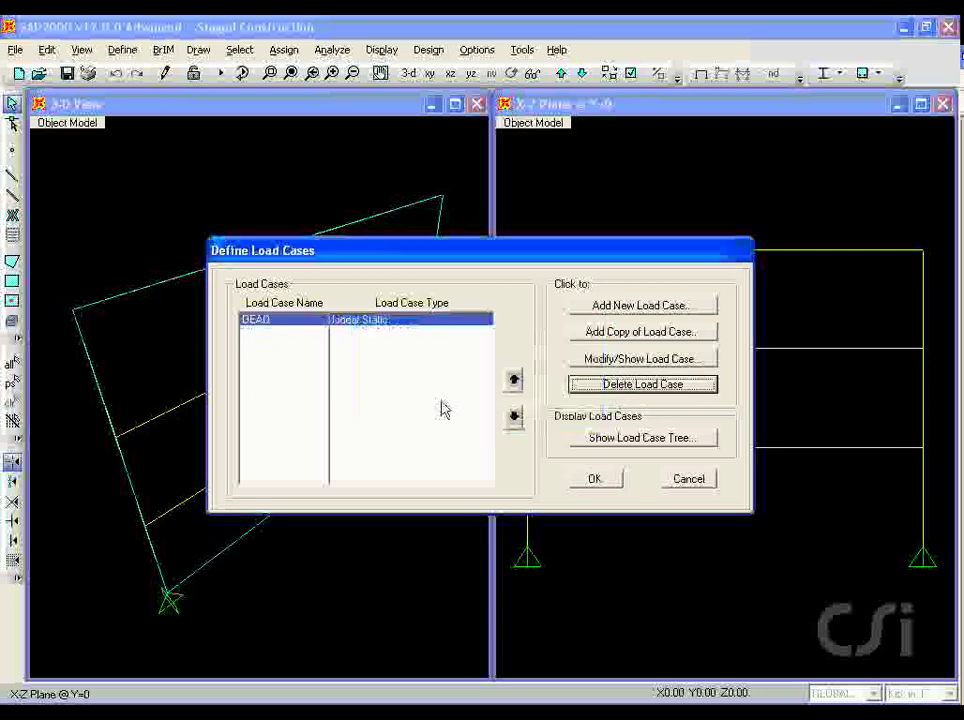
- Add a load case named STAGEDCON with the Nonlinear Staged Construction analysis type
click(617, 309)
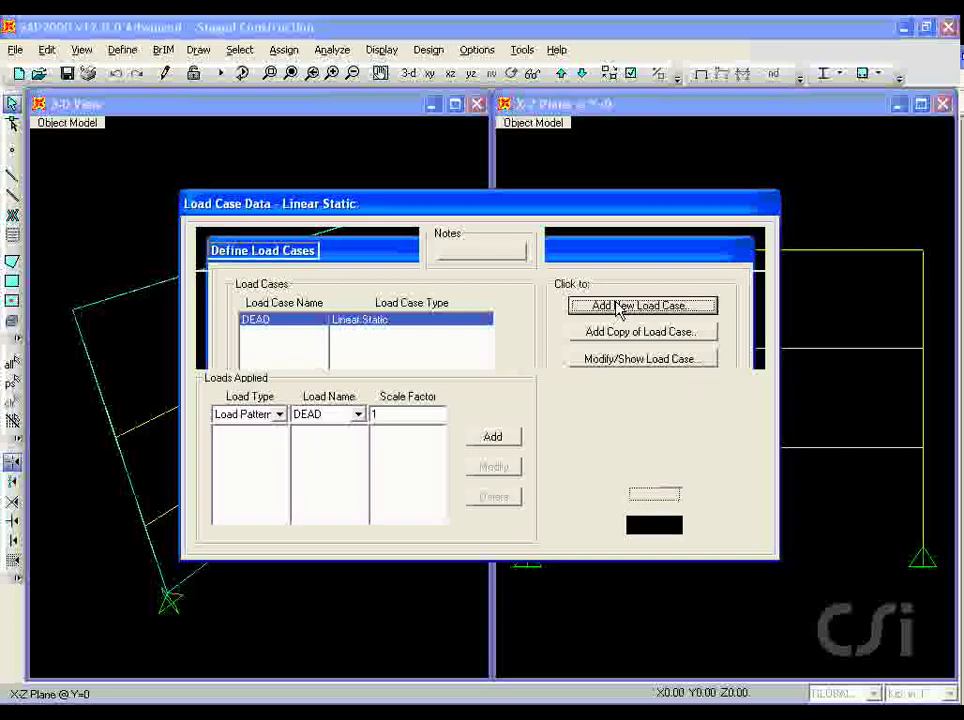
double_click(303, 253)
text(STAGEDCON)
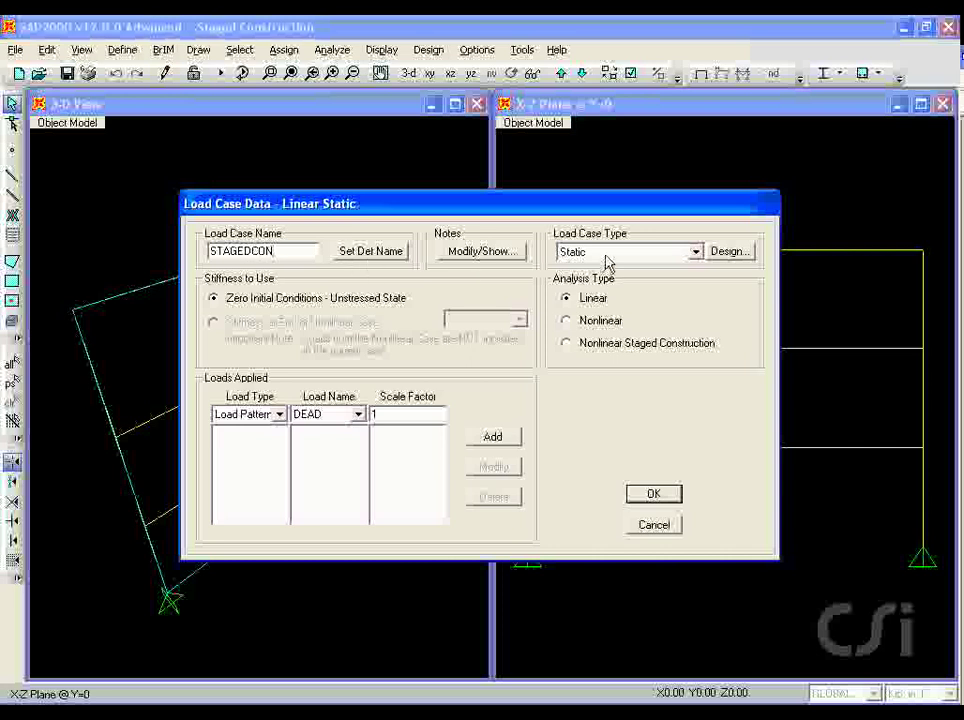
click(568, 346)
drag(569, 352, 609, 357)
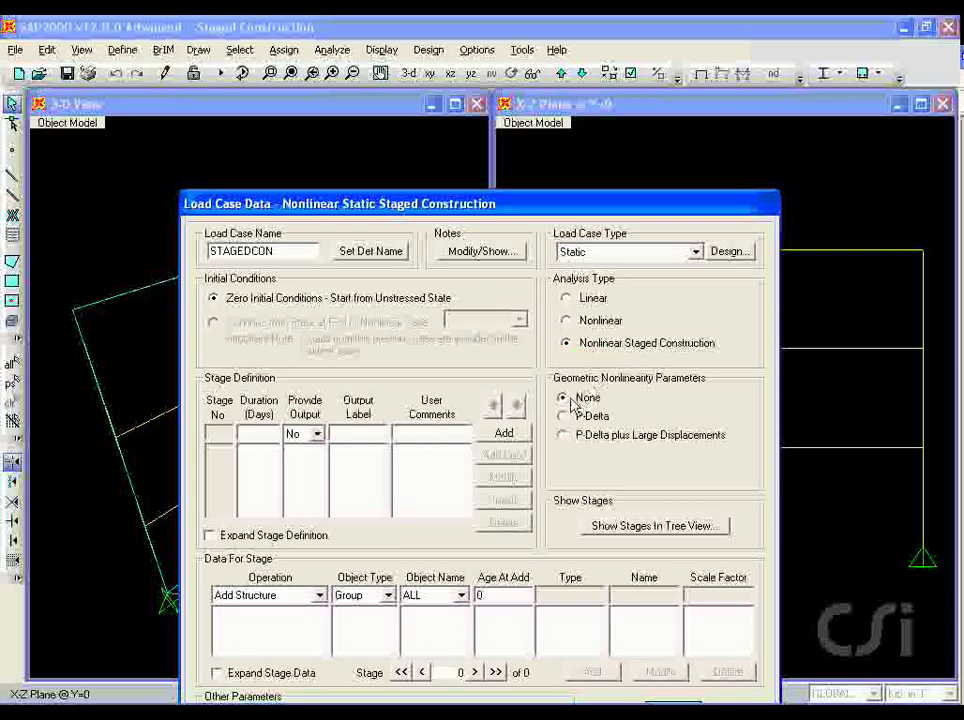
mouse_move(252, 327)
mouse_down()
mouse_move(230, 318)
mouse_move(299, 309)
mouse_up()
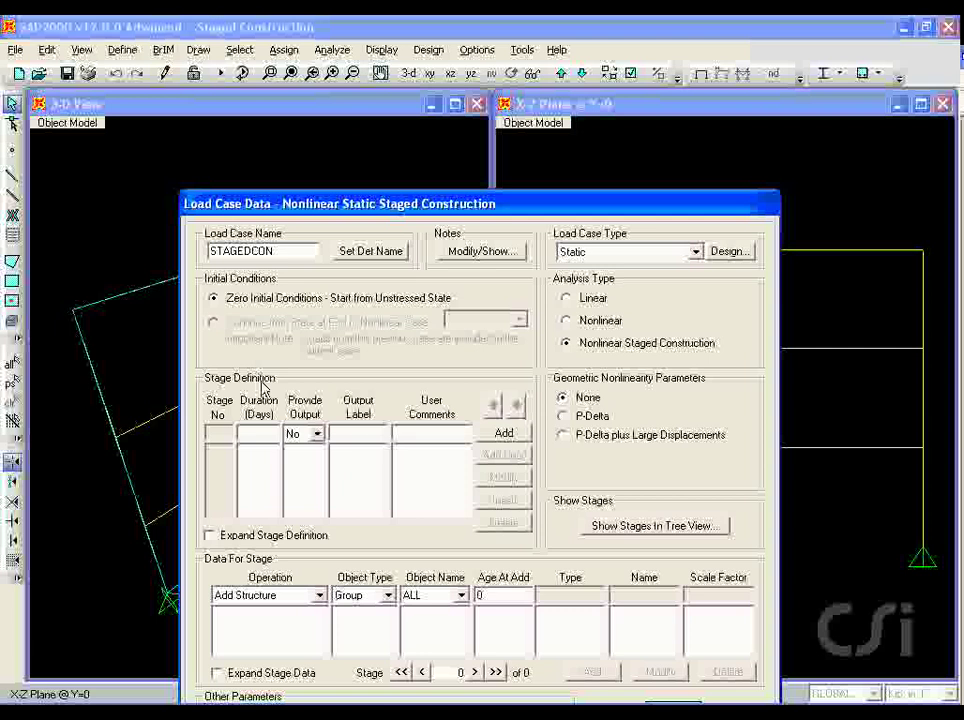
- Add three construction stages to STAGEDCON and select stage 1 in the stage grid
click(504, 436)
click(504, 436)
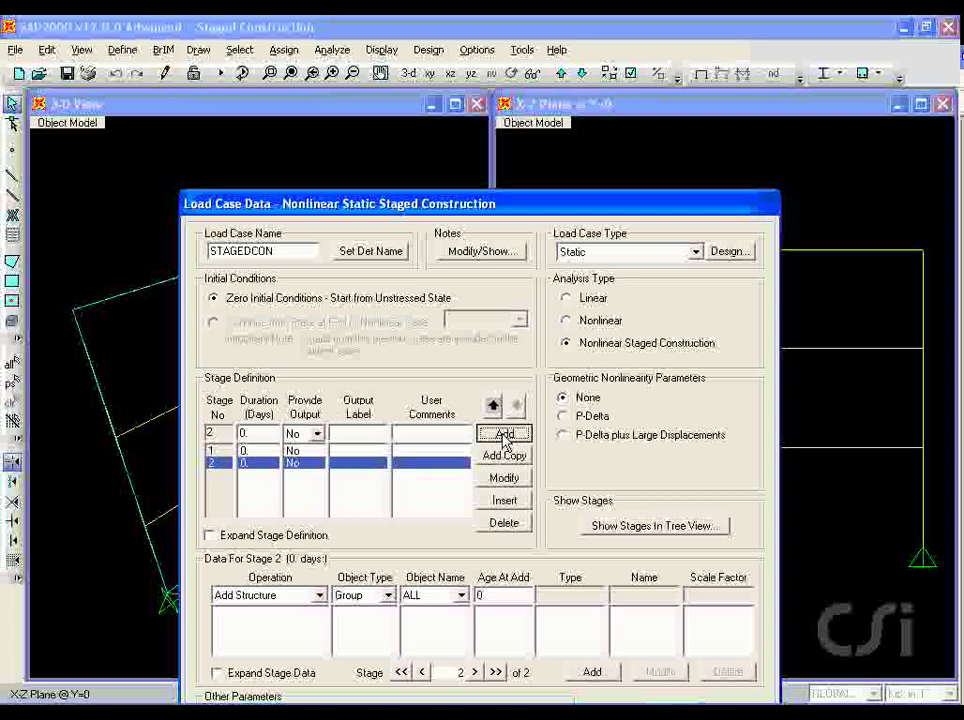
click(504, 436)
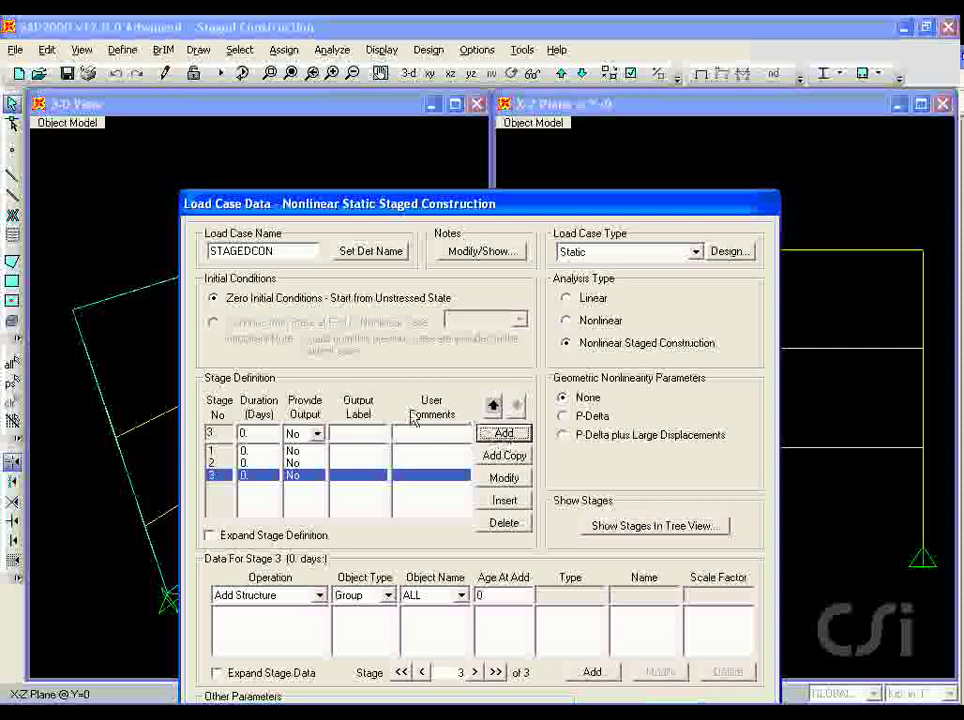
drag(326, 205, 306, 60)
click(197, 305)
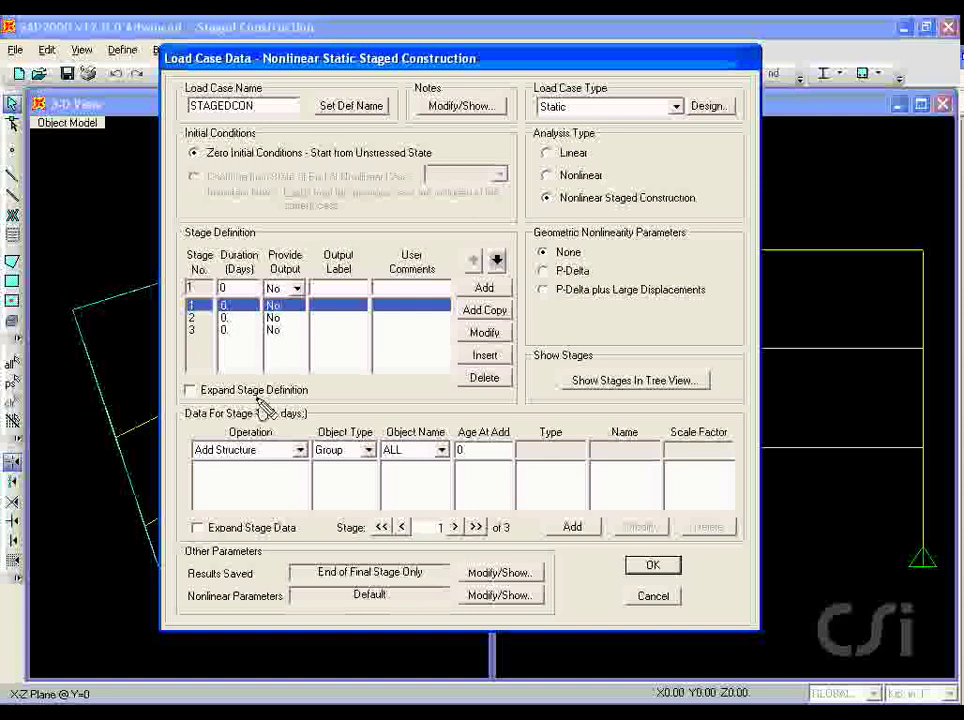
- Add an Add Structure operation for group STORY1 to stage 1
click(298, 450)
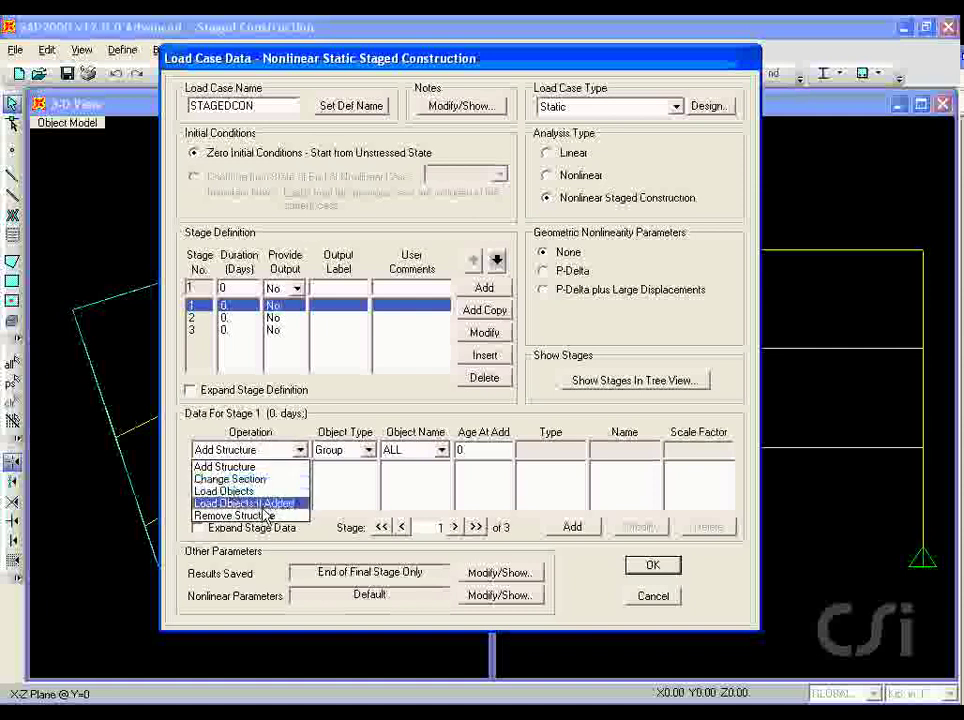
click(240, 467)
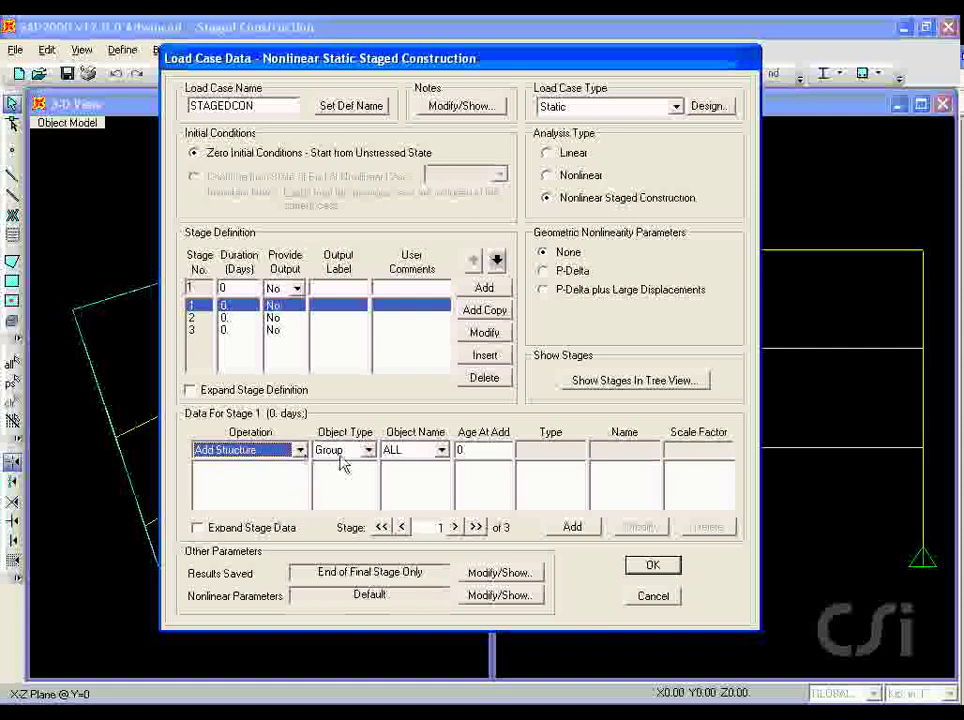
click(441, 450)
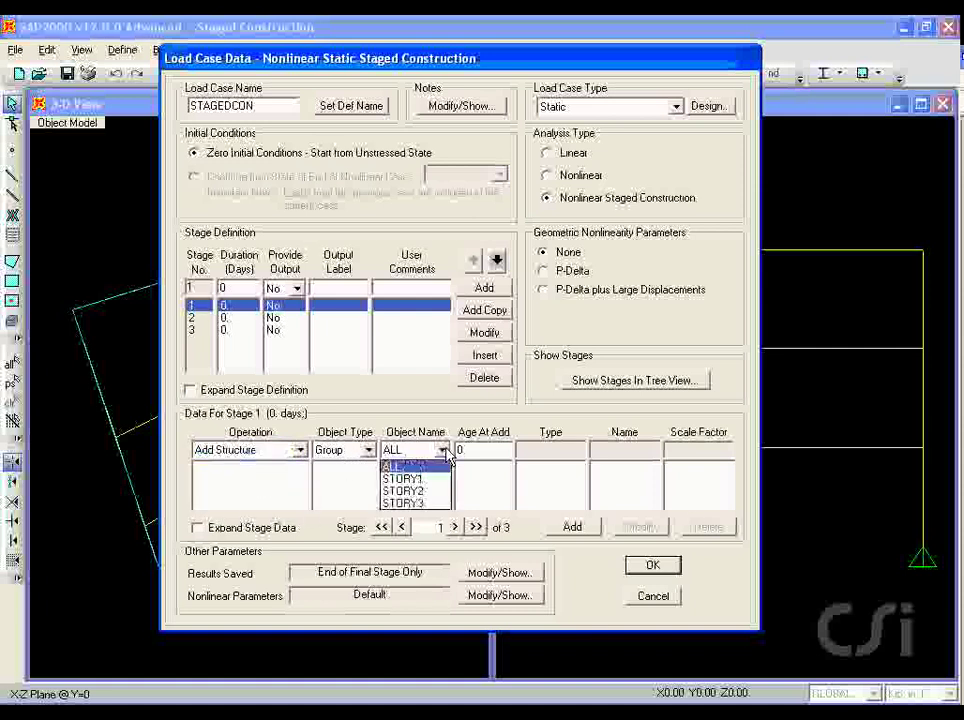
click(395, 480)
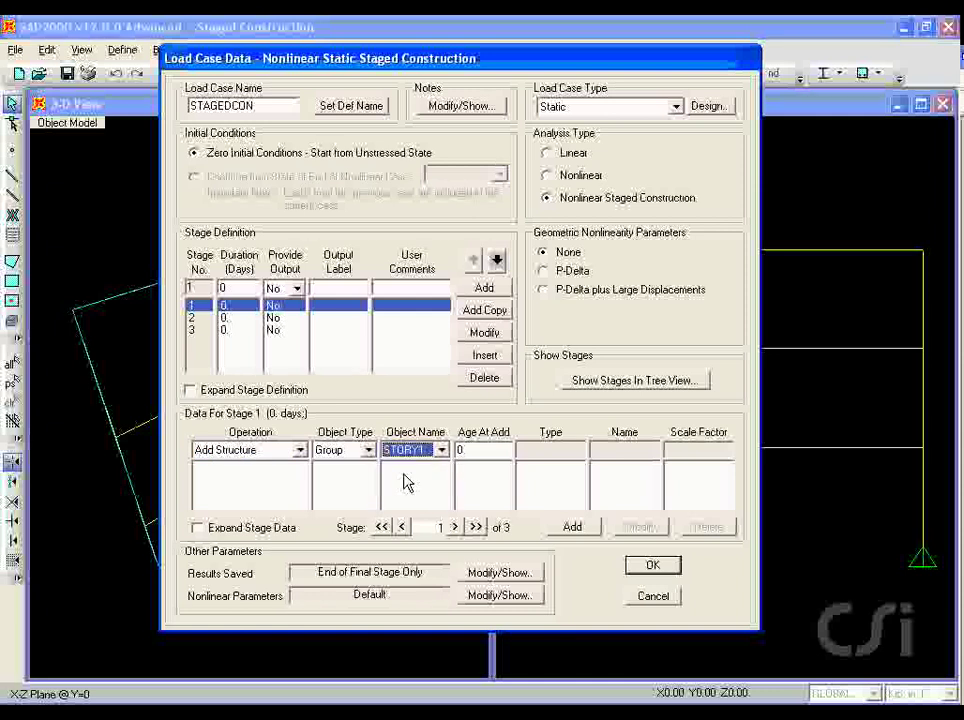
click(572, 528)
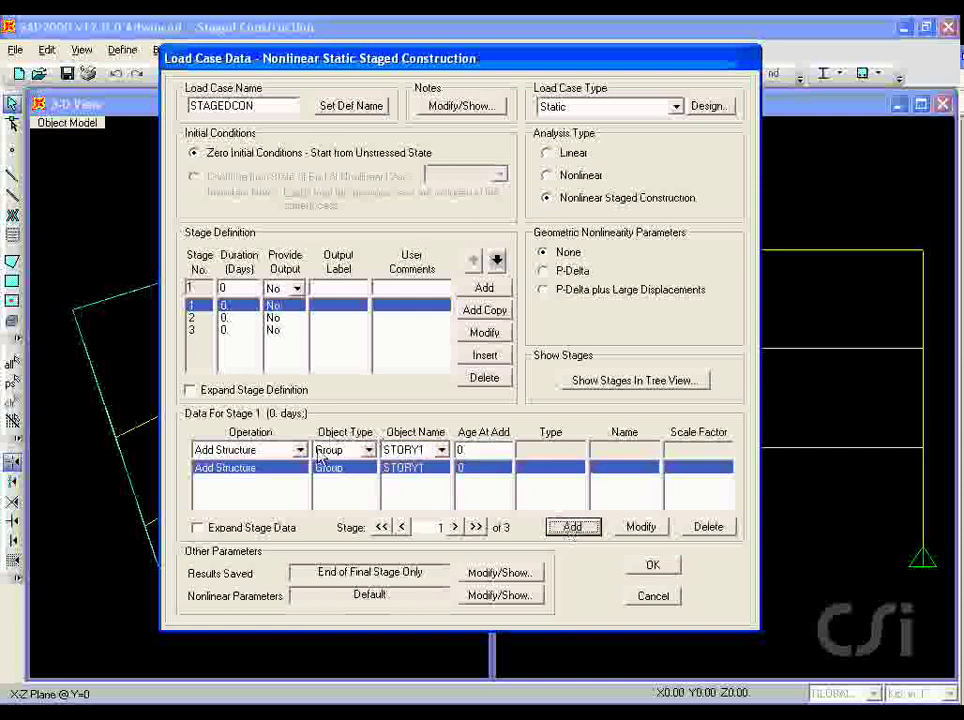
- Start a Load Objects If Added operation for STORY1 with load type Load Pattern
click(298, 450)
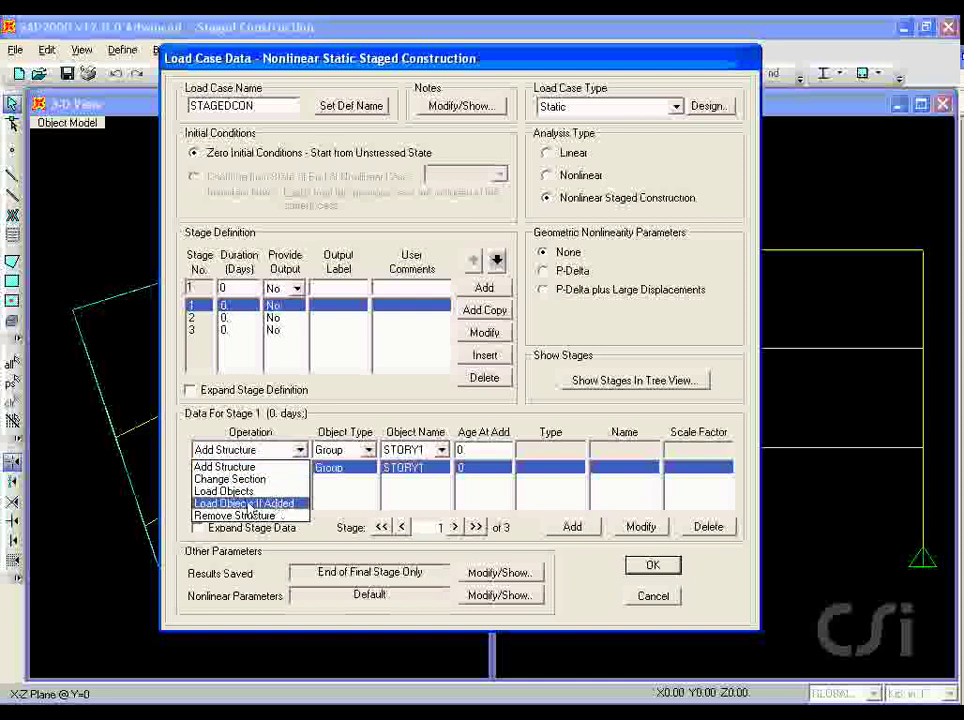
click(232, 503)
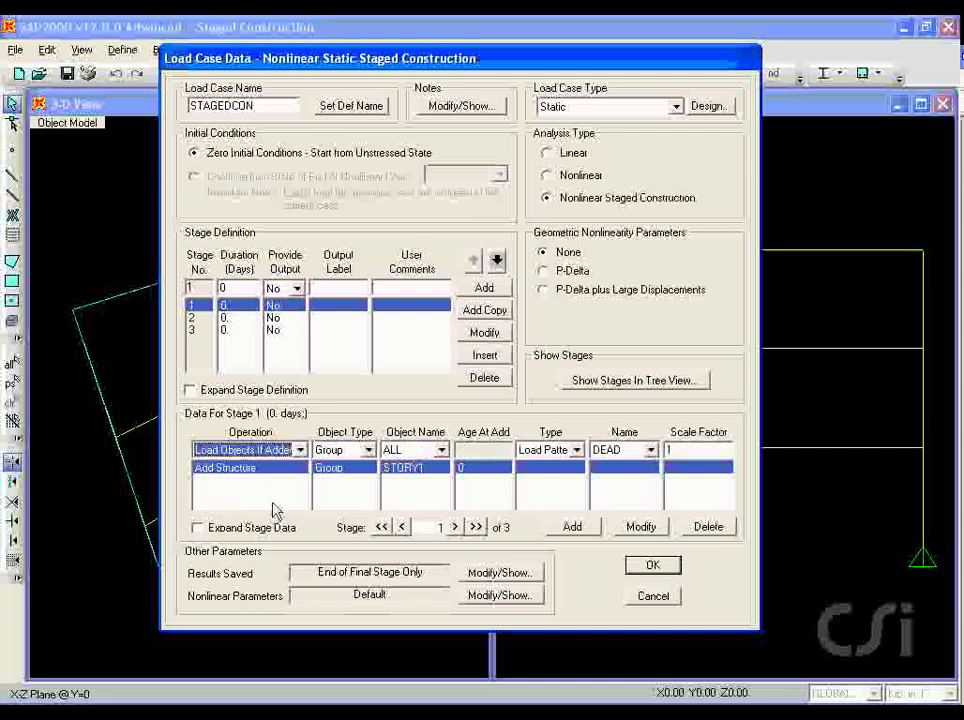
click(441, 450)
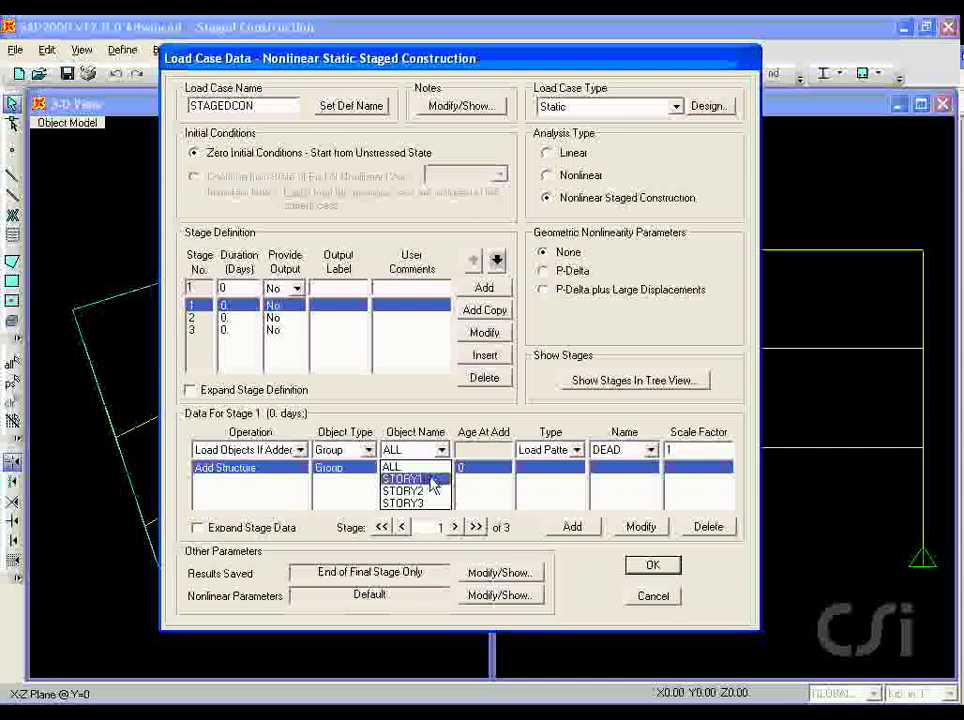
click(431, 480)
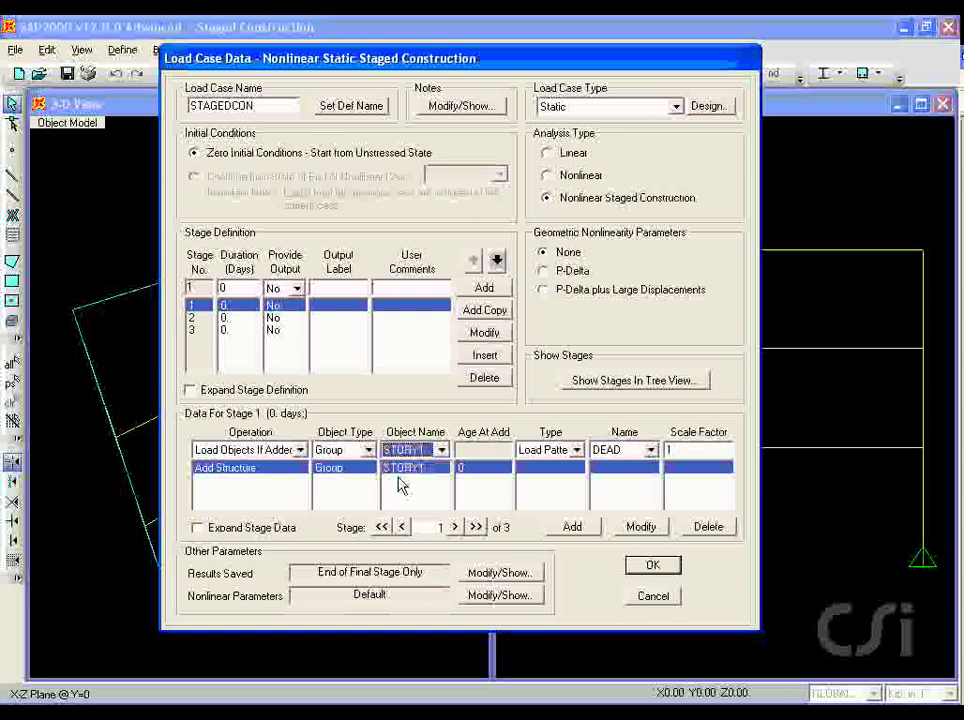
click(553, 451)
click(556, 474)
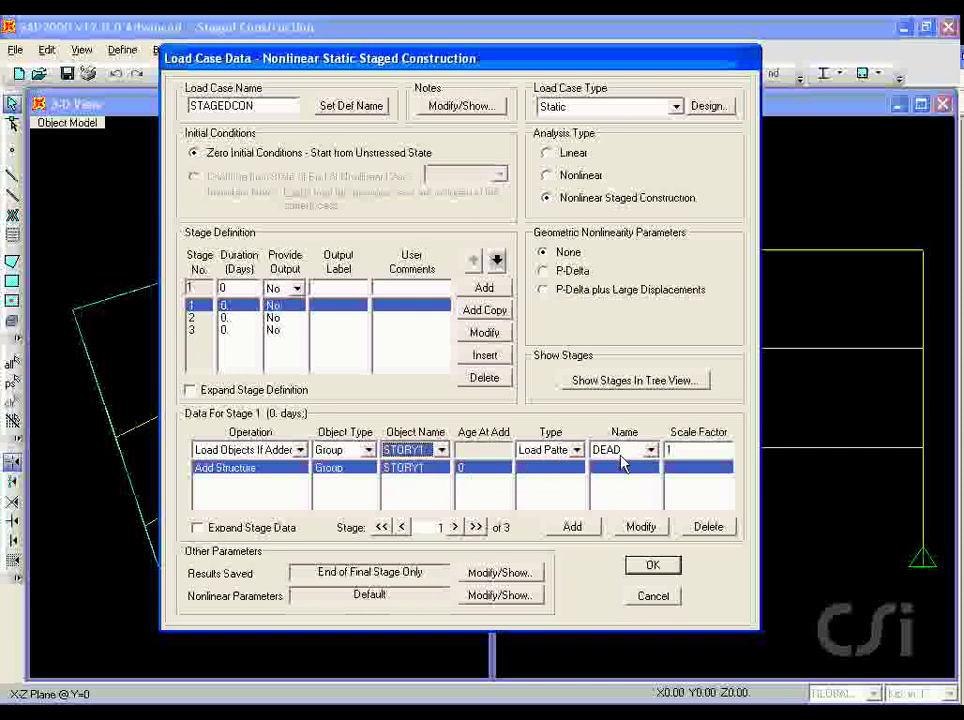